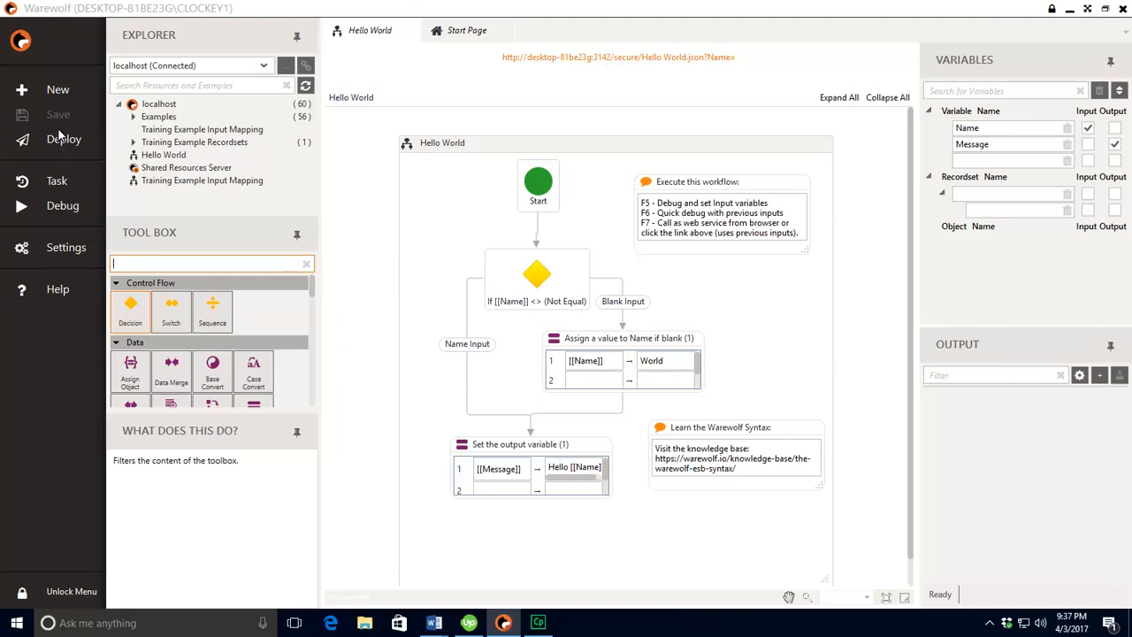
Create a new workflow and add the HTTP GET web method tool directly below its Start node.
{"action": "left_click", "coordinate": [58, 91]}
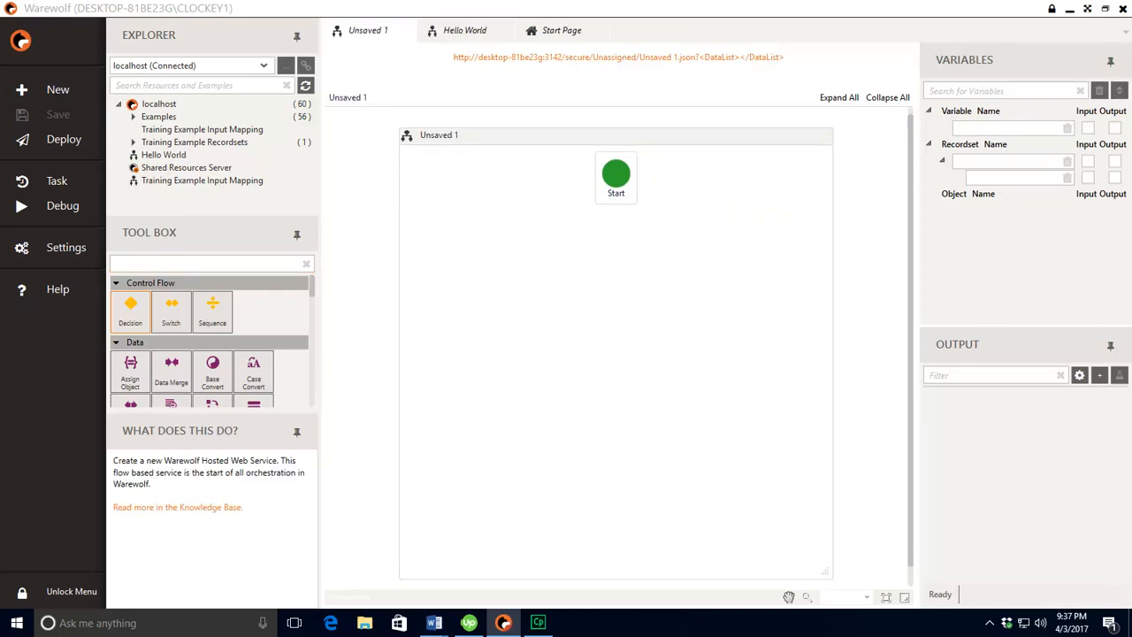
{"action": "scroll", "coordinate": [295, 376], "scroll_direction": "down", "scroll_amount": 8}
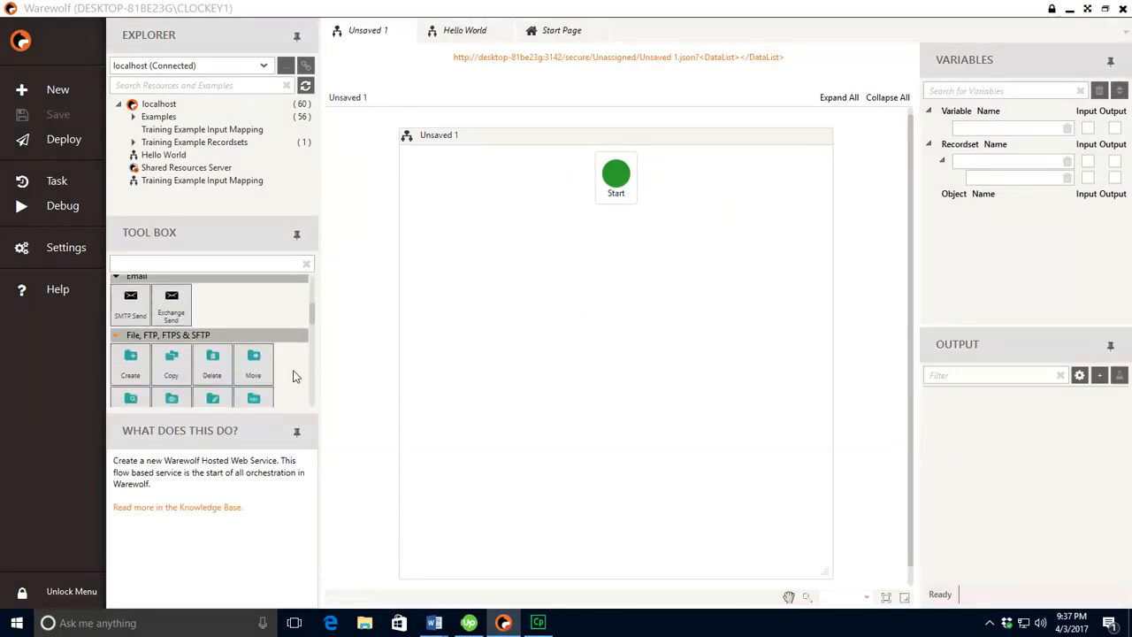
{"action": "scroll", "coordinate": [295, 376], "scroll_direction": "down", "scroll_amount": 5}
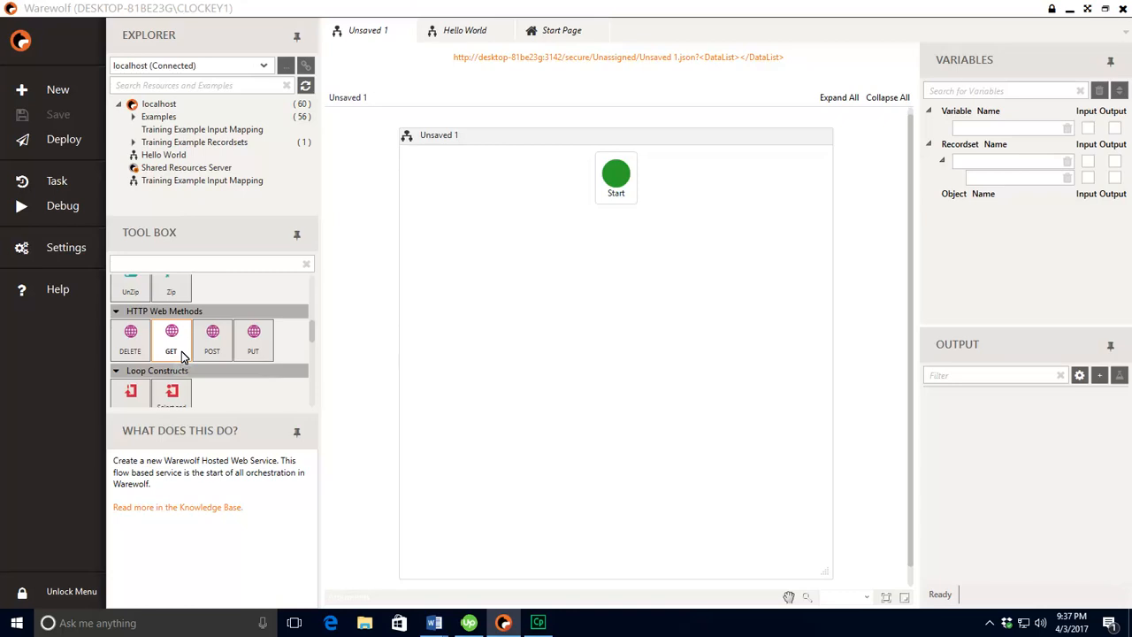
{"action": "left_click_drag", "start_coordinate": [183, 355], "coordinate": [616, 224]}
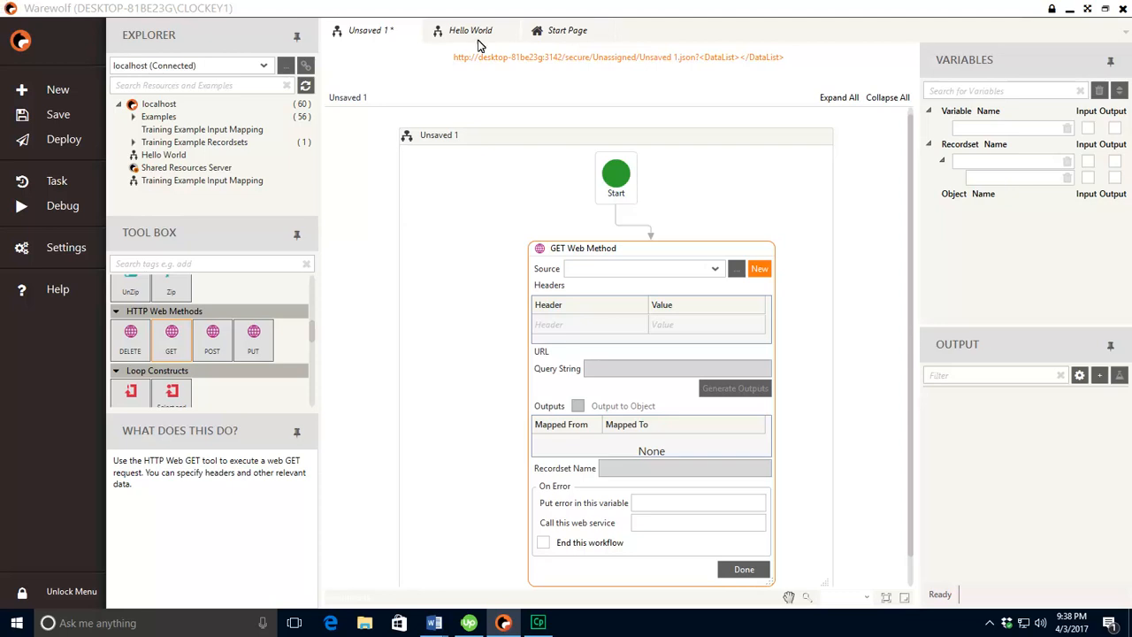
{"action": "left_click", "coordinate": [758, 268]}
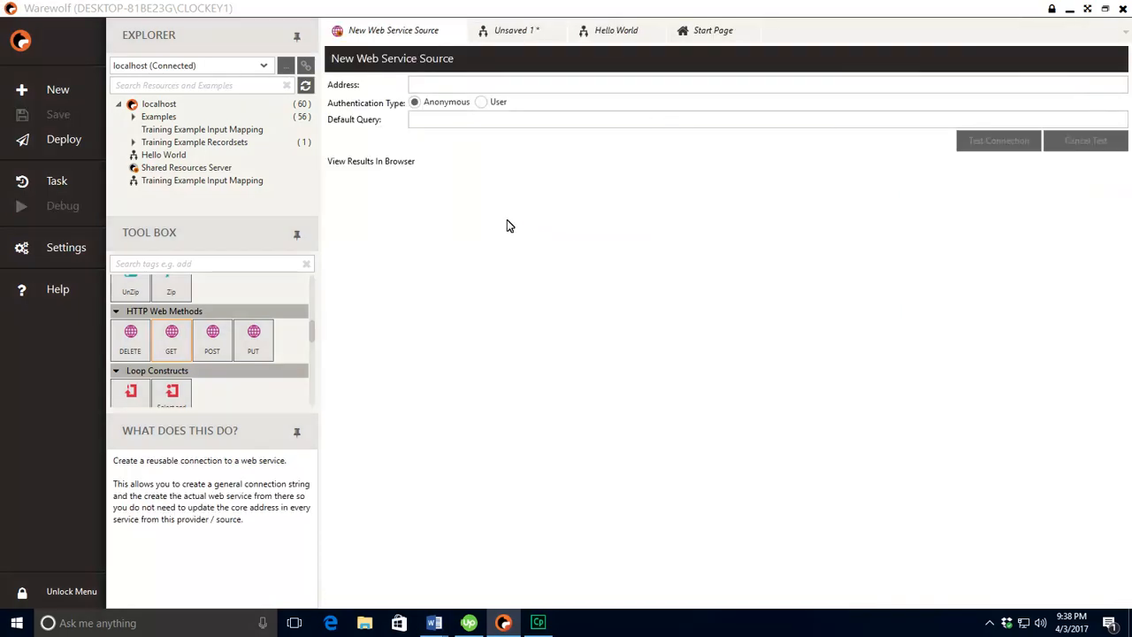
{"action": "left_click", "coordinate": [415, 84]}
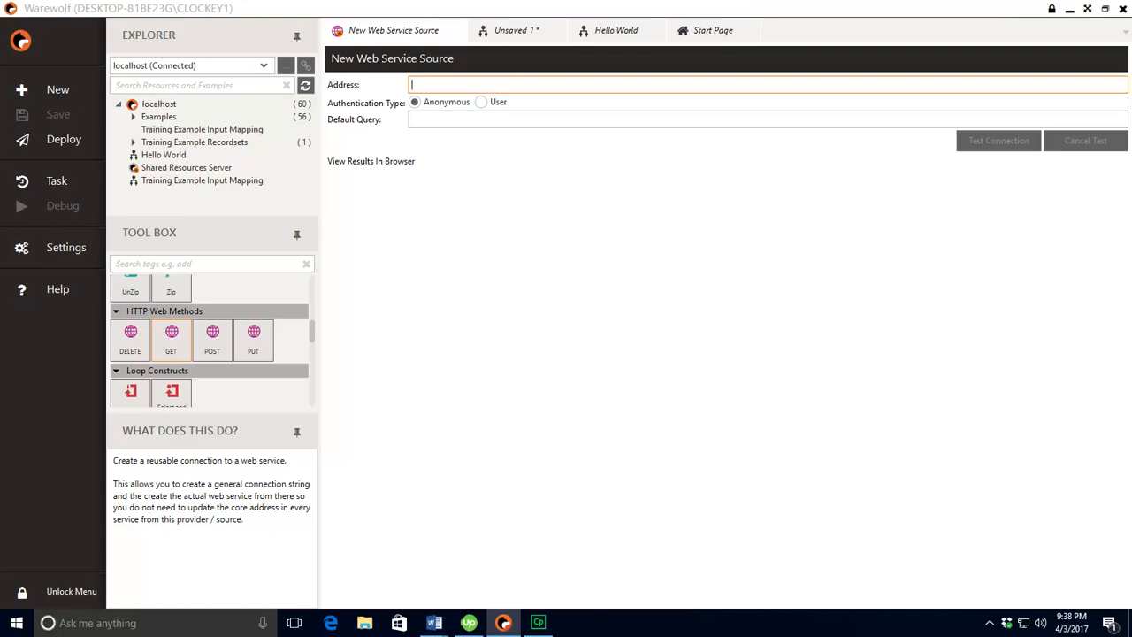
{"action": "type", "text": "htt"}
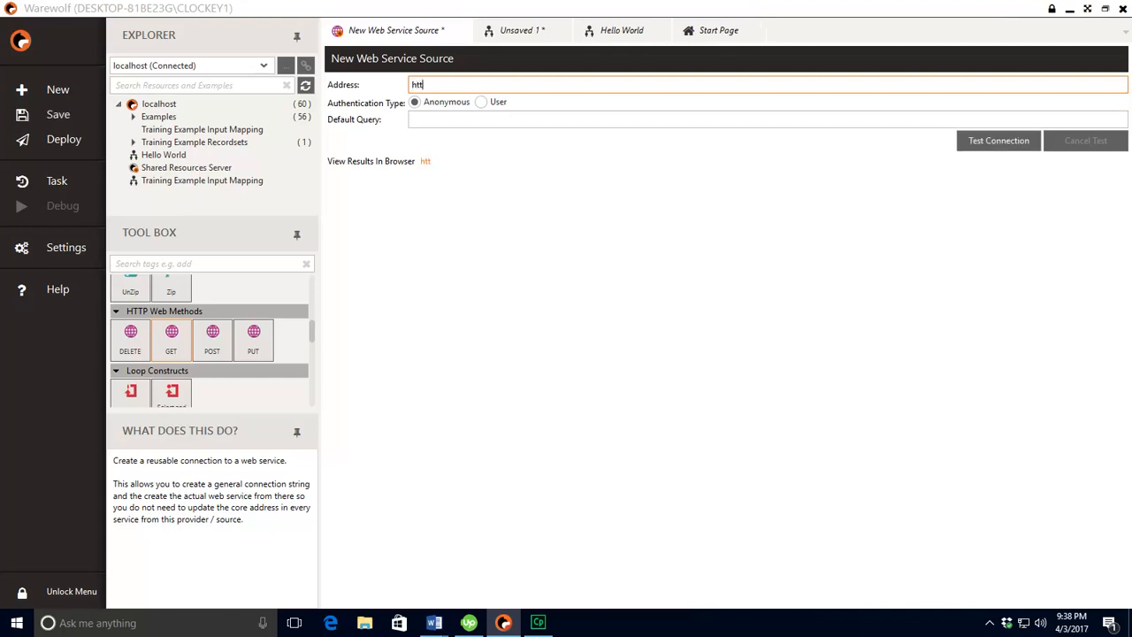
{"action": "type", "text": "ps://store.warewolf.io:3143/"}
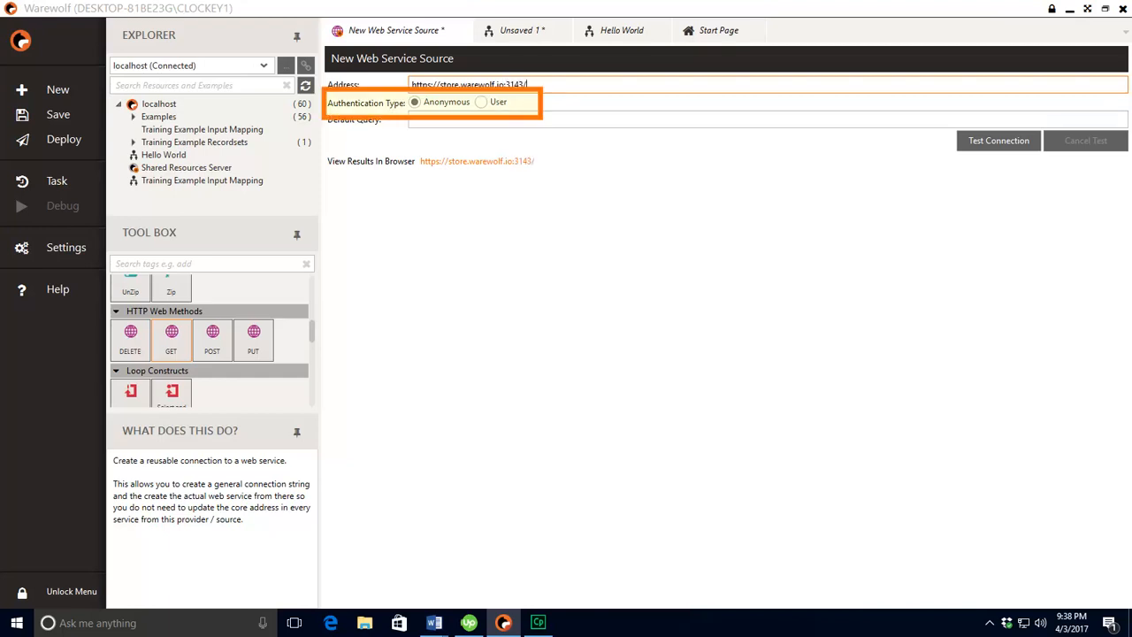
Set the source's default query to public/Hello World?Name= and test the connection.
{"action": "left_click", "coordinate": [619, 119]}
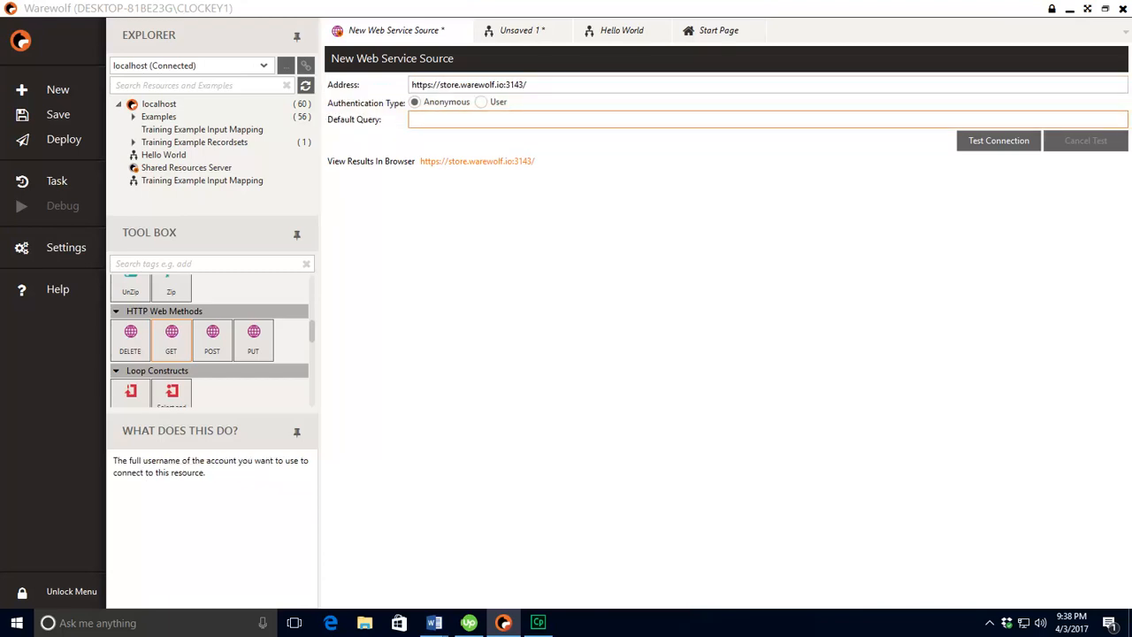
{"action": "type", "text": "public/Hello W"}
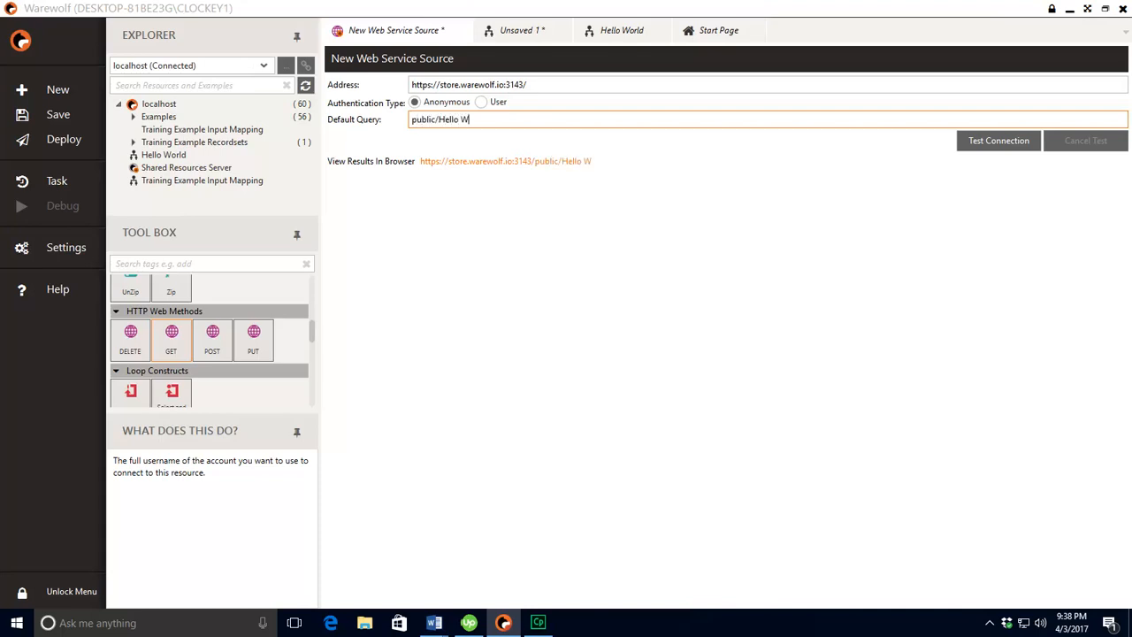
{"action": "type", "text": "orld?Name="}
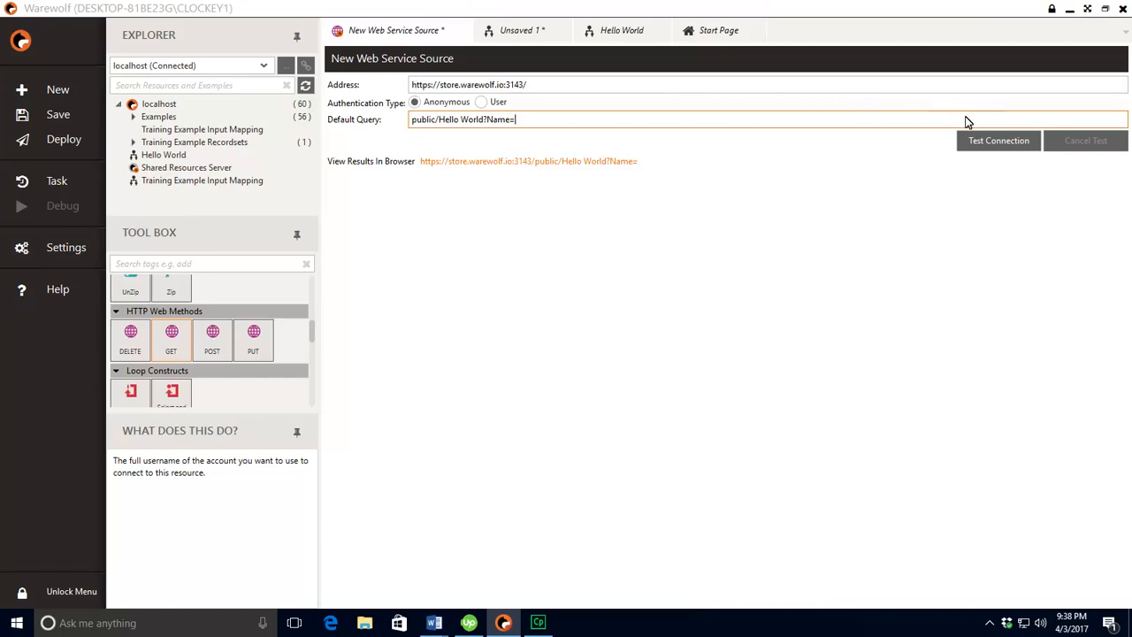
{"action": "left_click", "coordinate": [987, 142]}
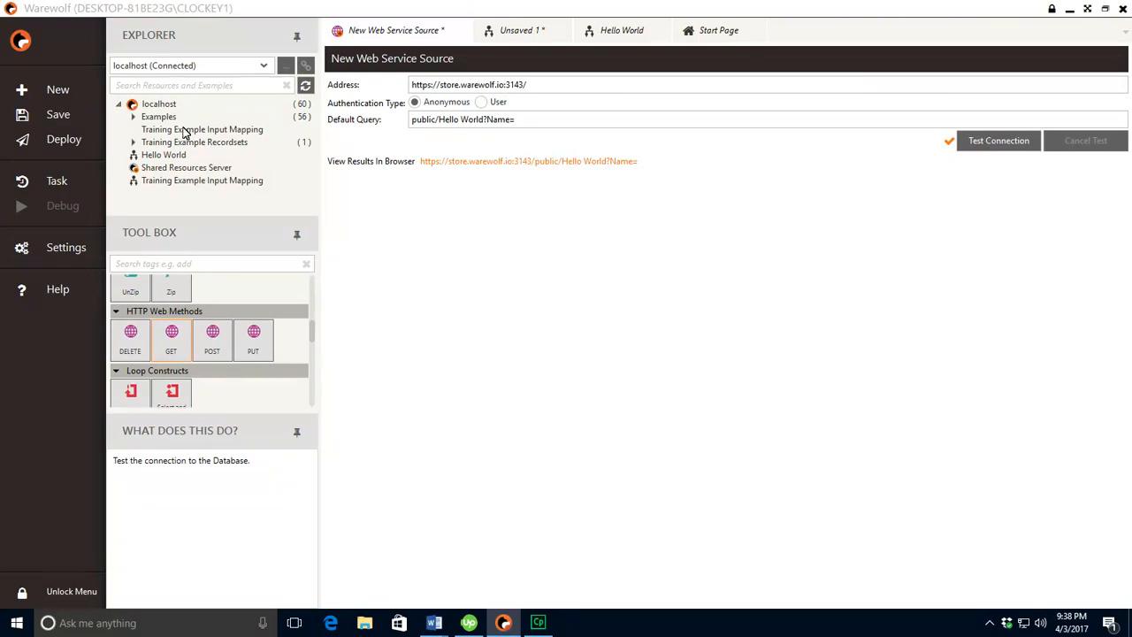
Save the web service source under localhost as Test-Warewolf Web Service.
{"action": "left_click", "coordinate": [58, 115]}
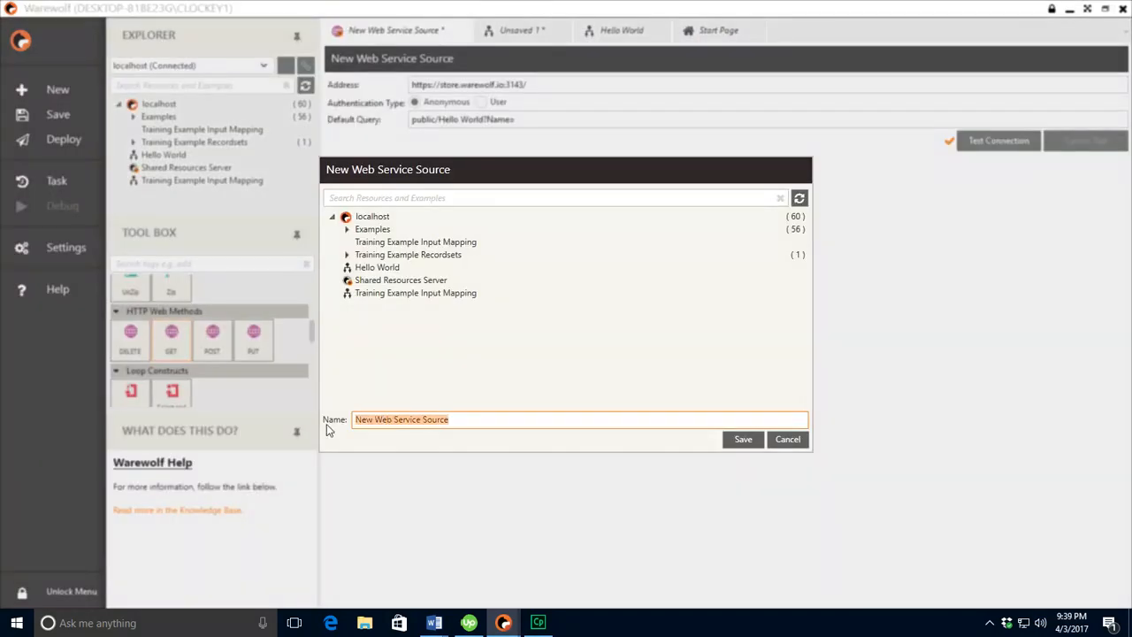
{"action": "type", "text": "Tes"}
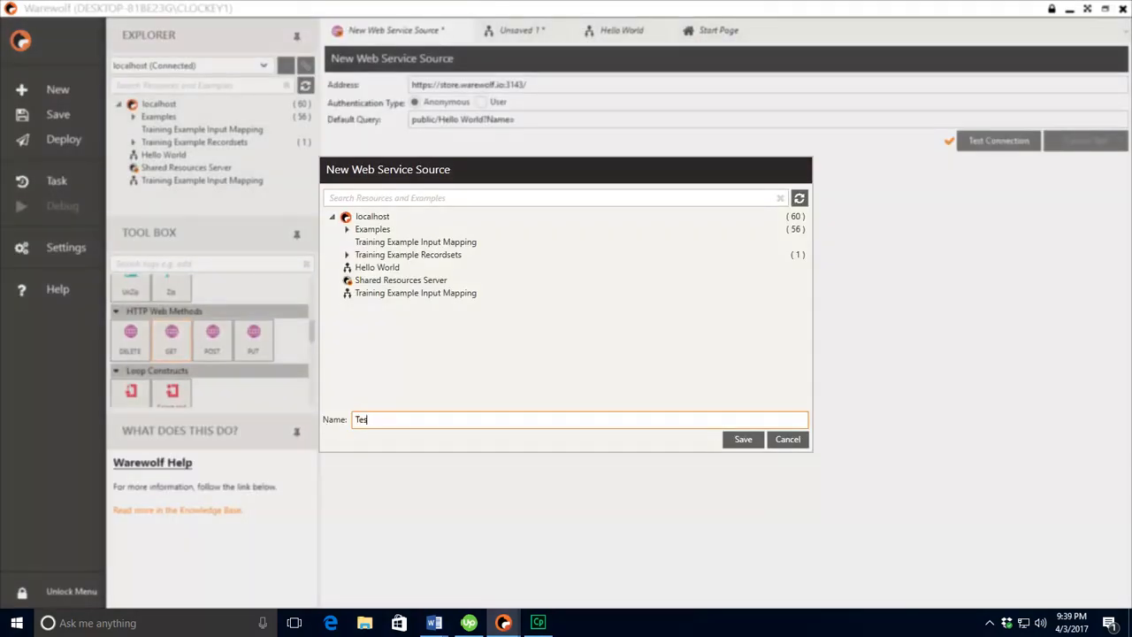
{"action": "type", "text": "t-Warewolf "}
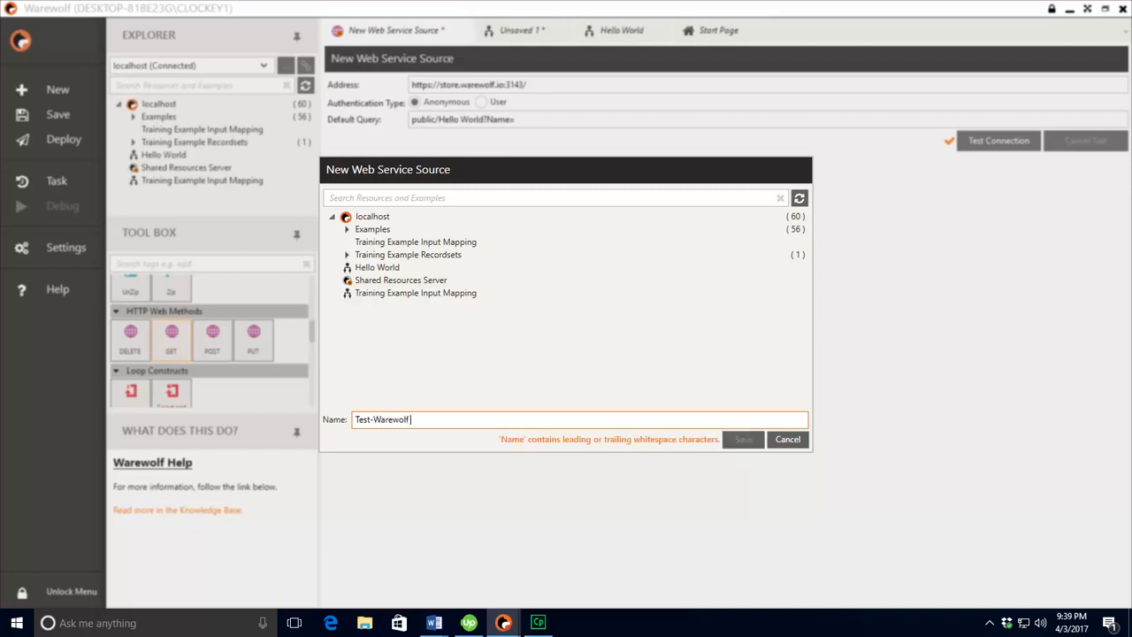
{"action": "type", "text": "Web Service"}
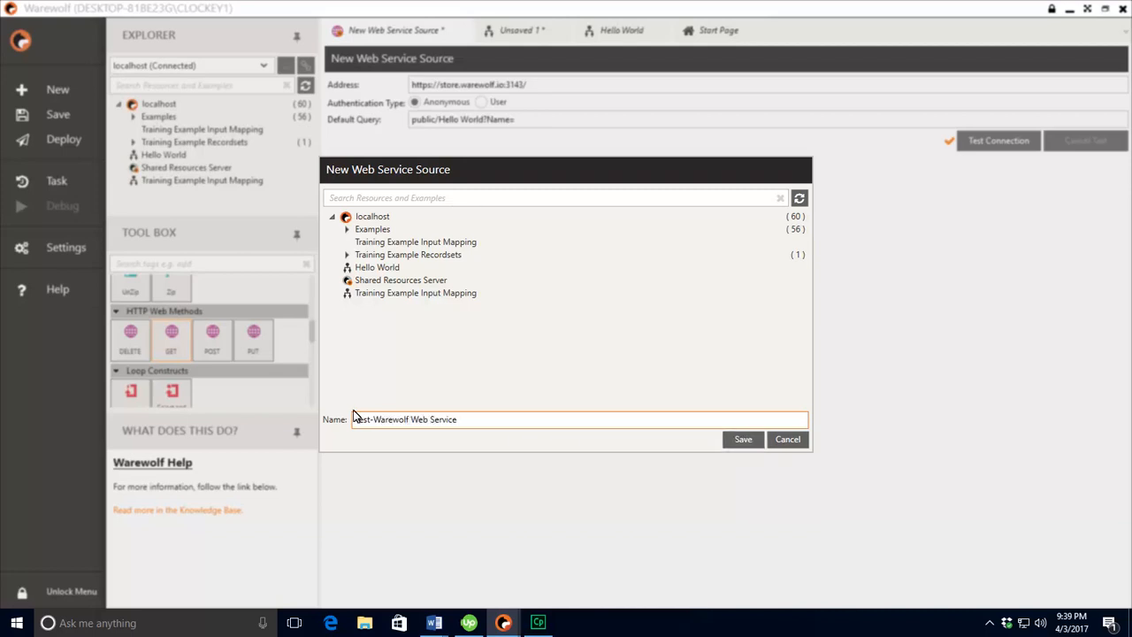
{"action": "left_click", "coordinate": [743, 438]}
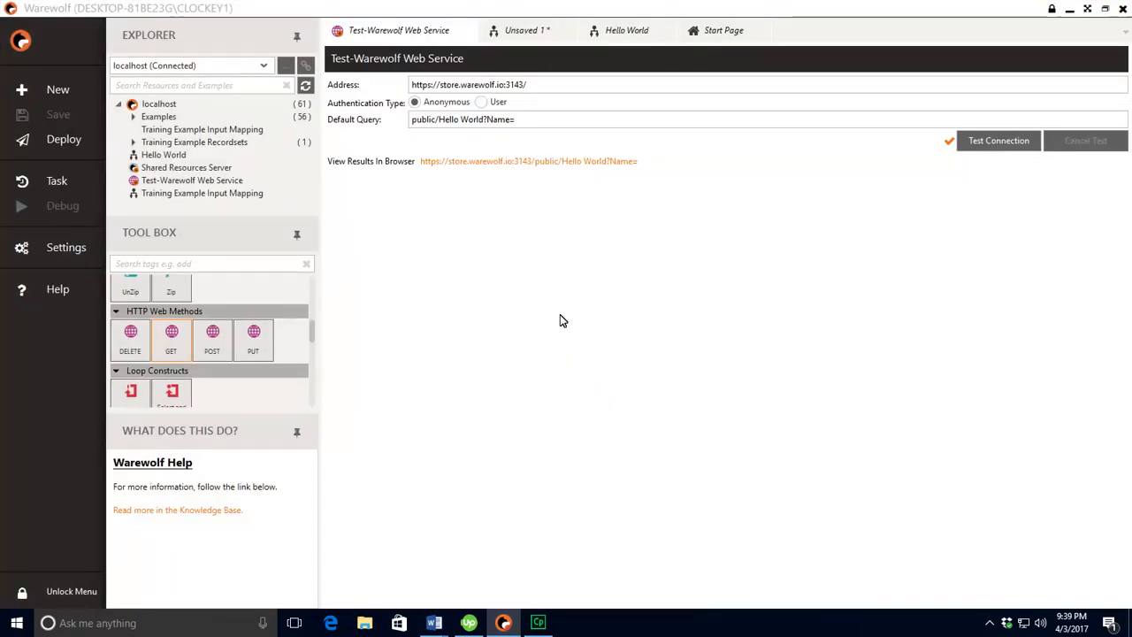
In the unsaved workflow, assign Test-Warewolf Web Service as the GET Web Method's source and append [[Name]] to its query string.
{"action": "left_click", "coordinate": [516, 30]}
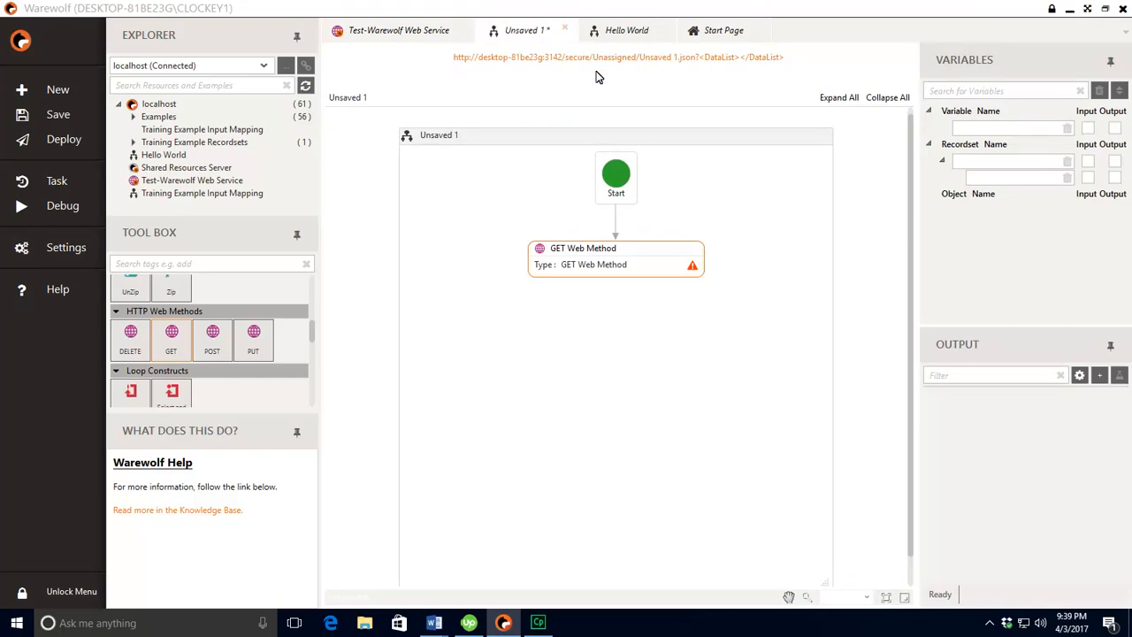
{"action": "double_click", "coordinate": [632, 255]}
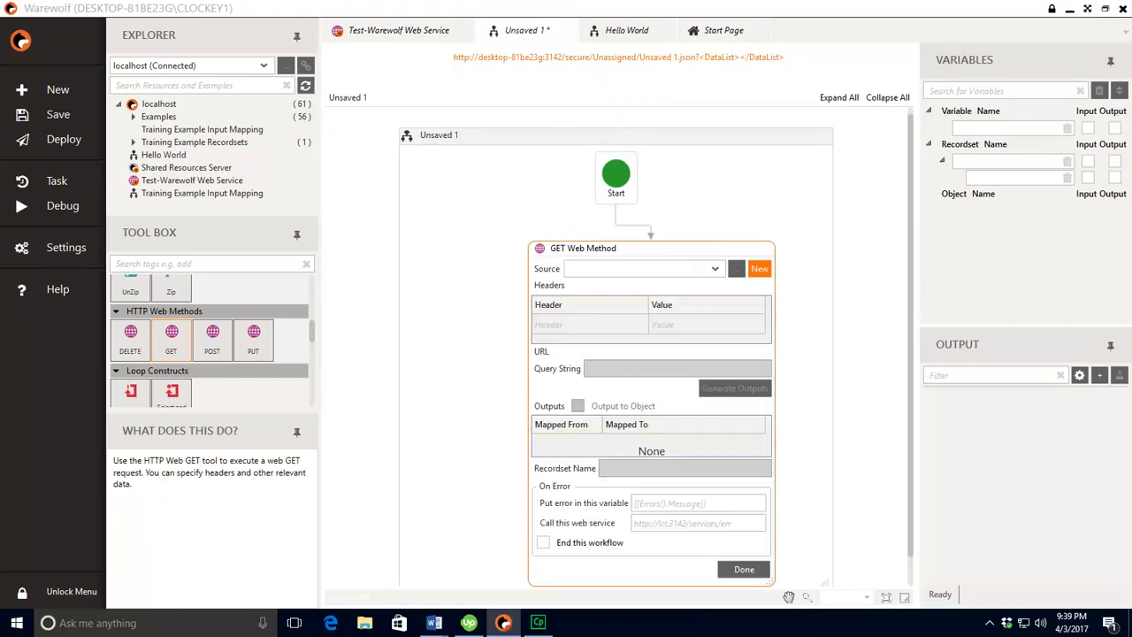
{"action": "left_click", "coordinate": [716, 270]}
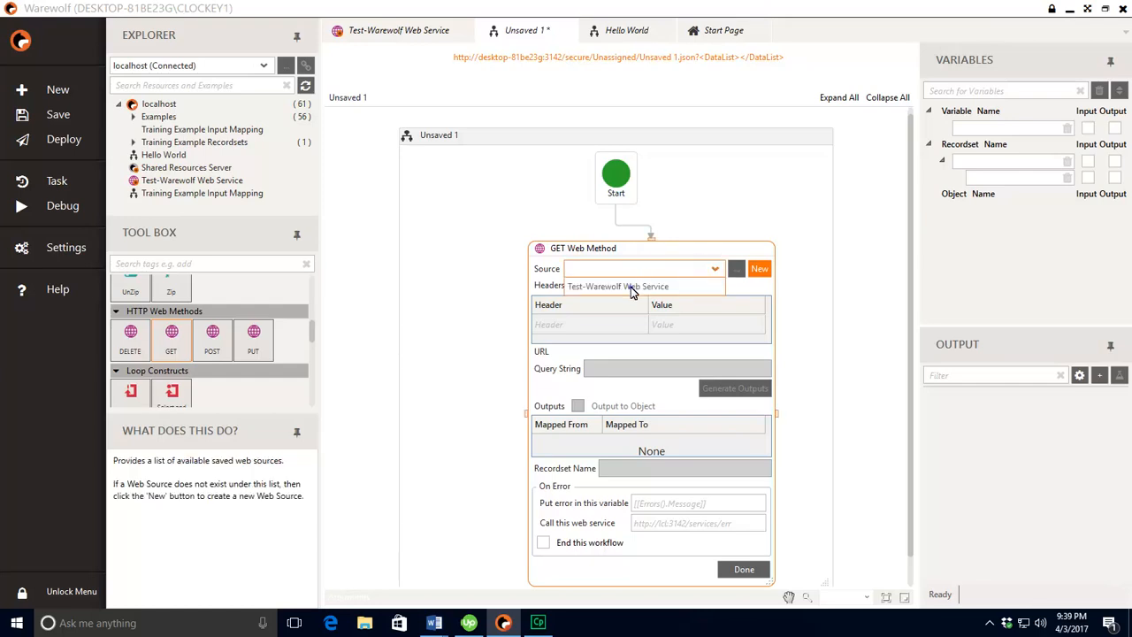
{"action": "left_click", "coordinate": [631, 287]}
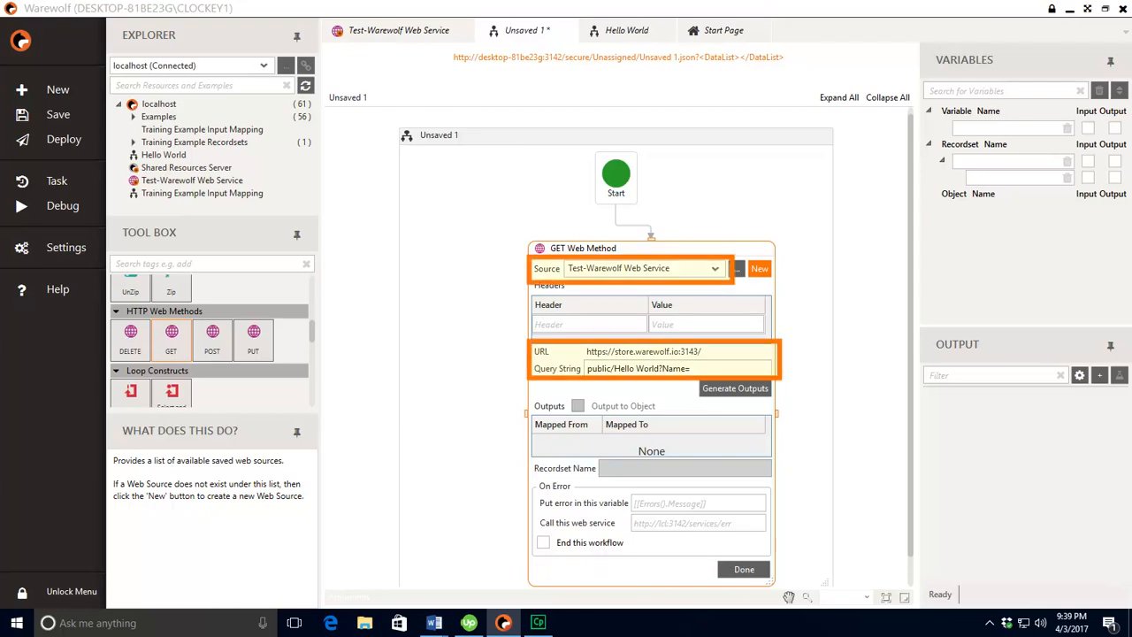
{"action": "left_click", "coordinate": [690, 368]}
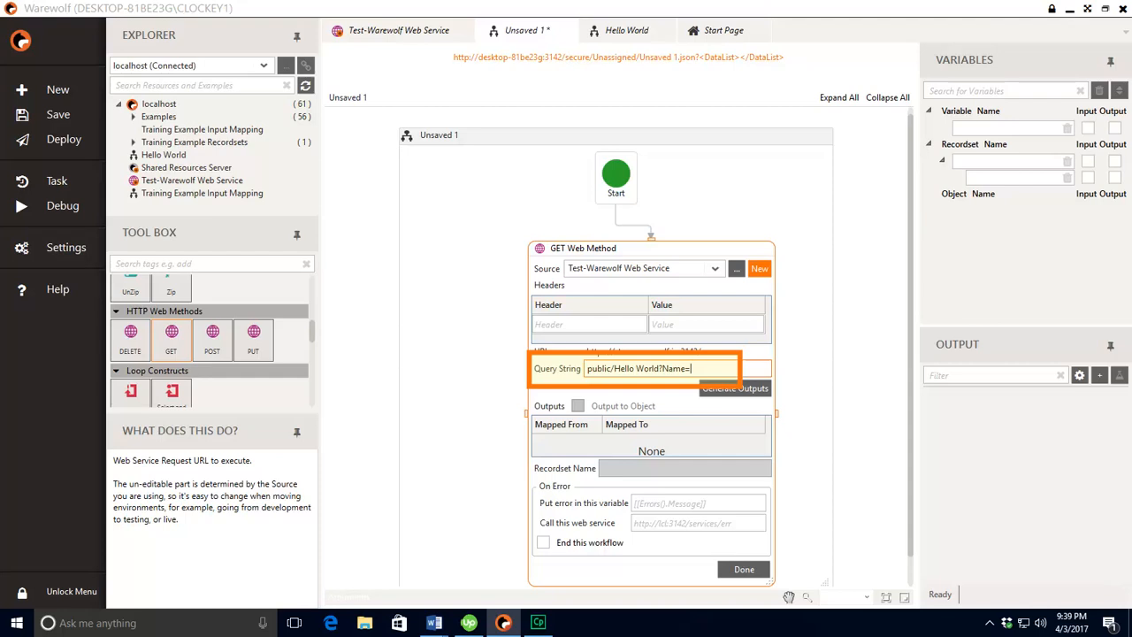
{"action": "type", "text": "[[Name]]"}
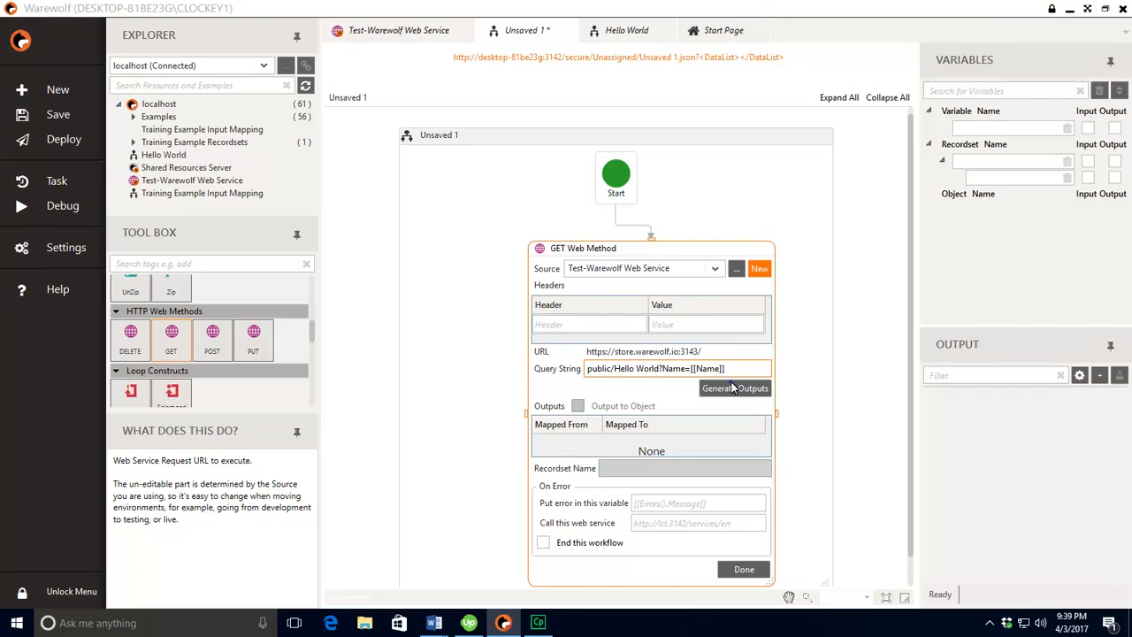
Generate the GET Web Method's outputs by testing with a sample first name for [[Name]], and accept the response mapping.
{"action": "left_click", "coordinate": [732, 387]}
{"action": "left_click", "coordinate": [625, 306]}
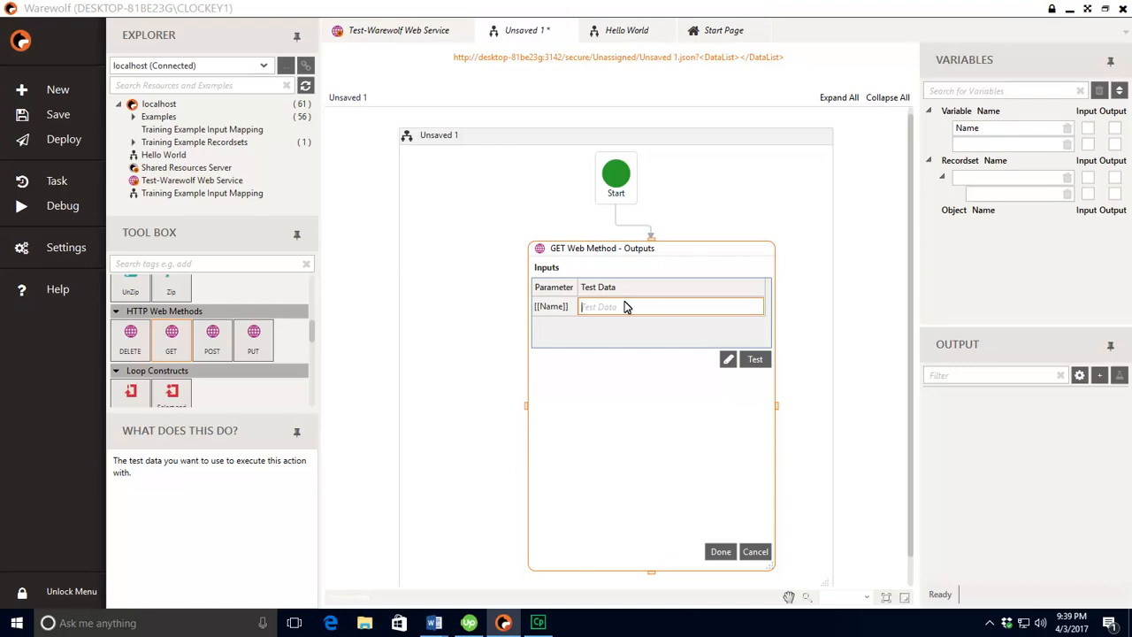
{"action": "type", "text": "Homer"}
{"action": "left_click", "coordinate": [754, 359]}
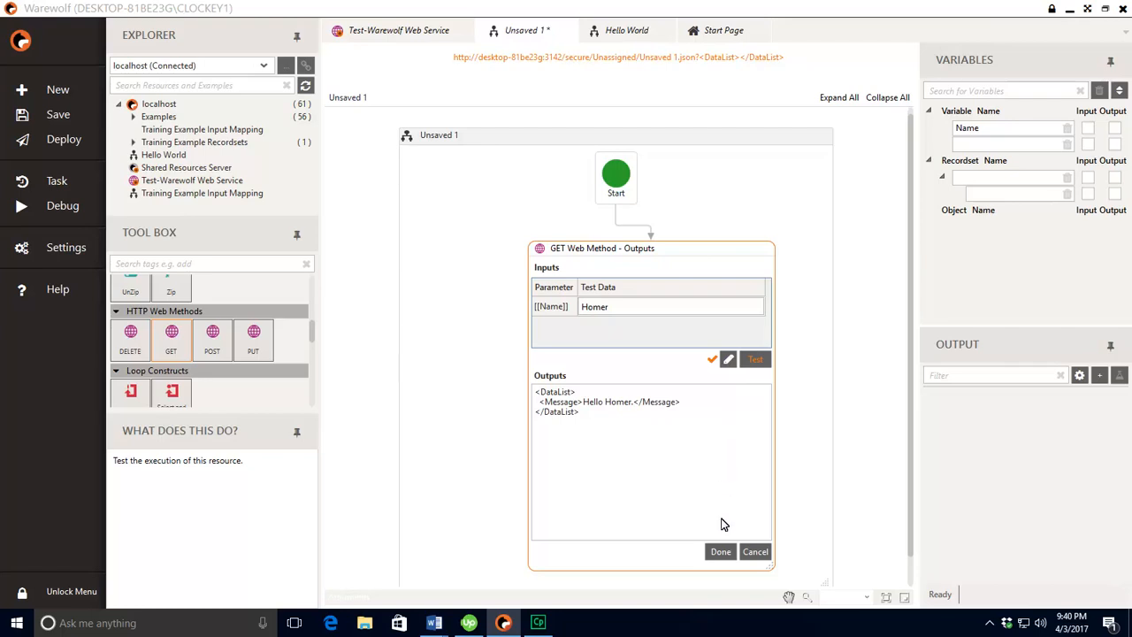
{"action": "left_click", "coordinate": [721, 551]}
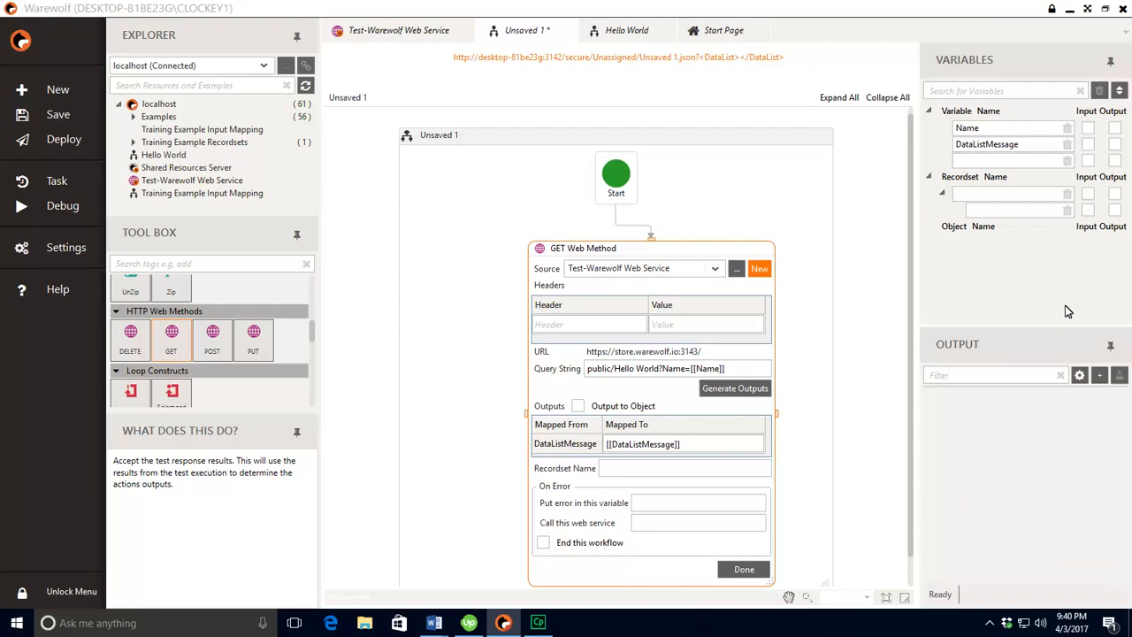
Mark Name as an input and DataListMessage as an output, and debug the workflow with a sample first name.
{"action": "left_click", "coordinate": [1088, 128]}
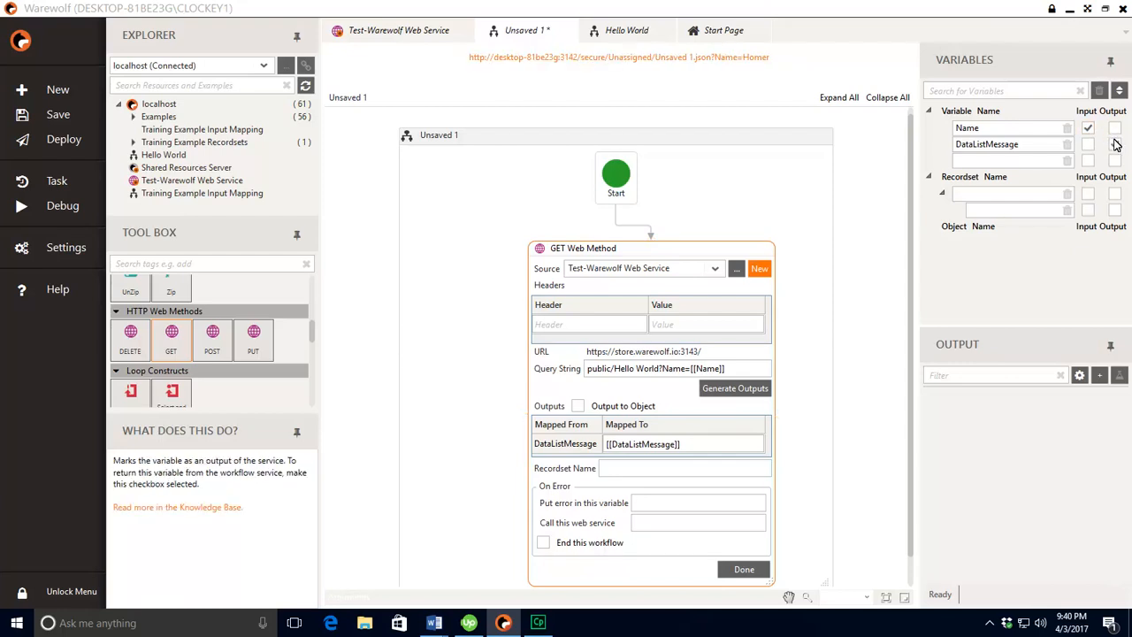
{"action": "left_click", "coordinate": [1117, 144]}
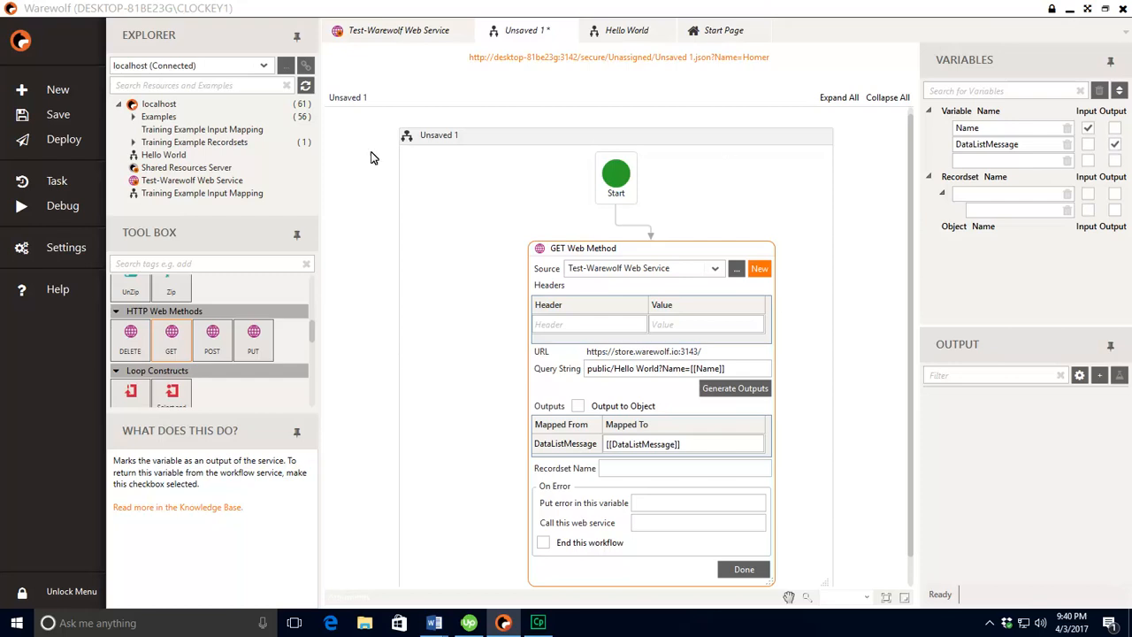
{"action": "left_click", "coordinate": [60, 205]}
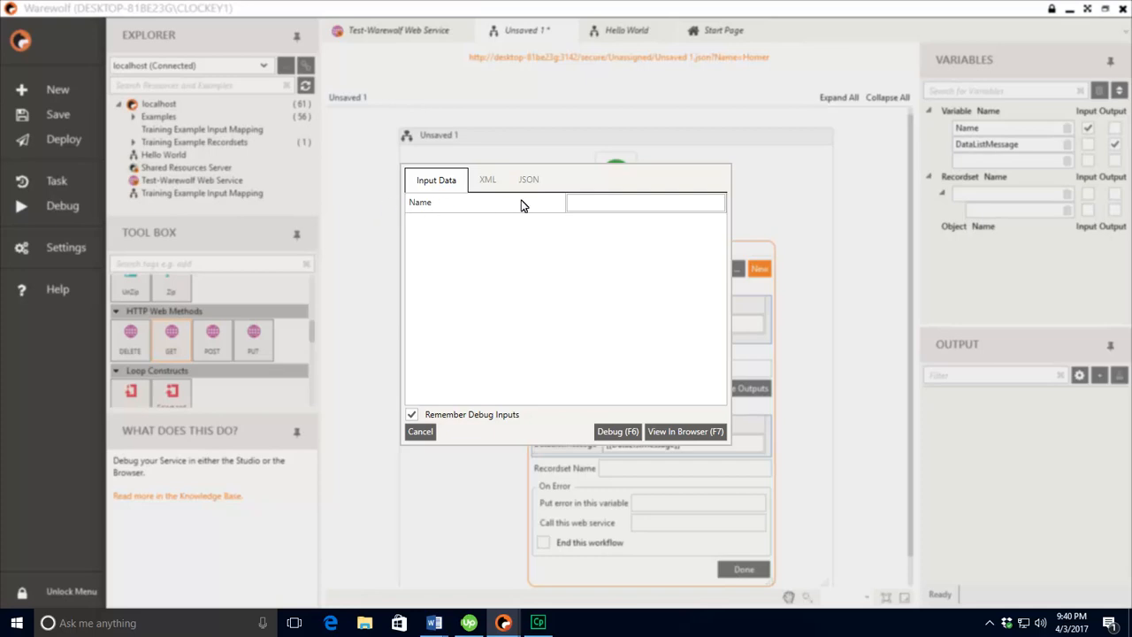
{"action": "left_click", "coordinate": [572, 206]}
{"action": "type", "text": "Homer"}
{"action": "left_click", "coordinate": [611, 431]}
{"action": "left_click_drag", "start_coordinate": [1012, 262], "coordinate": [1012, 263]}
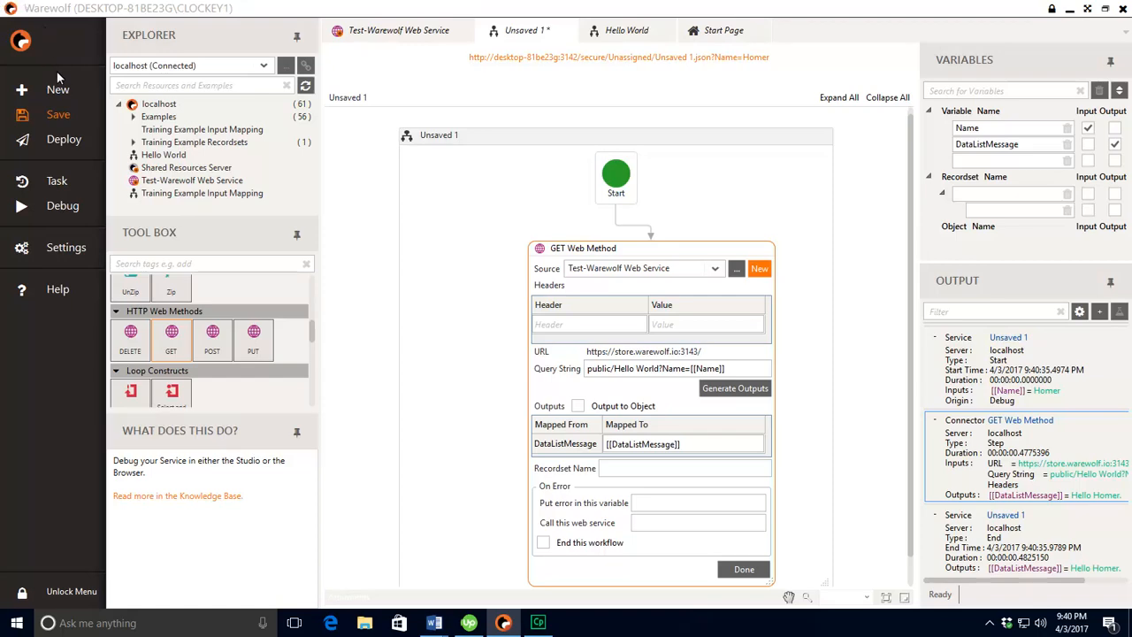
Save the workflow under localhost as GET Web Method Test.
{"action": "left_click", "coordinate": [59, 113]}
{"action": "type", "text": "GET "}
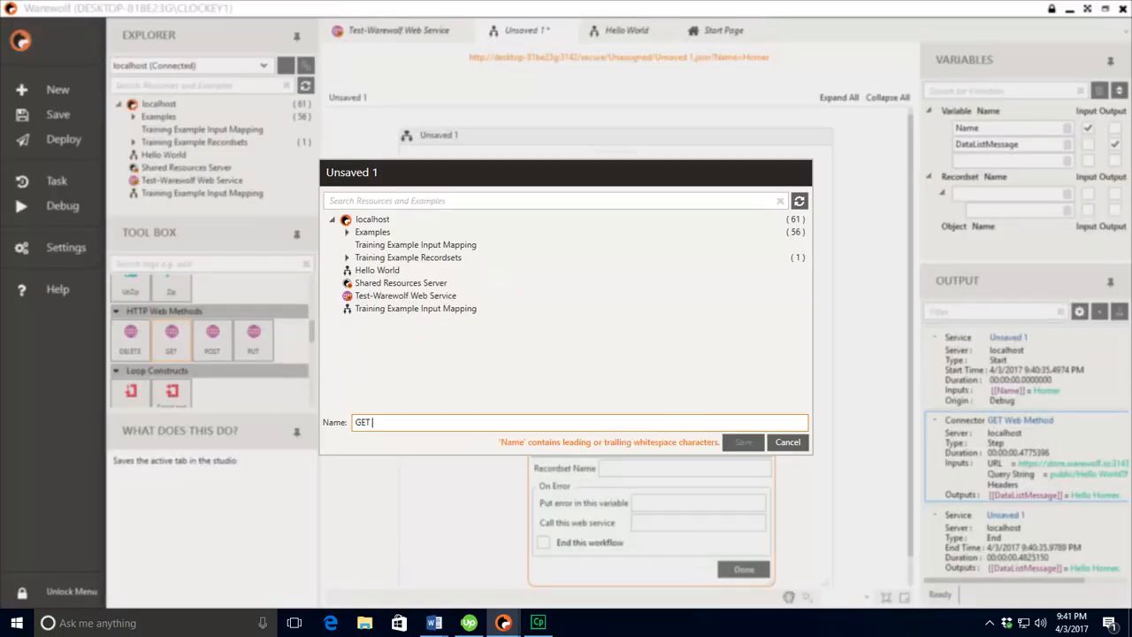
{"action": "type", "text": "Web Method"}
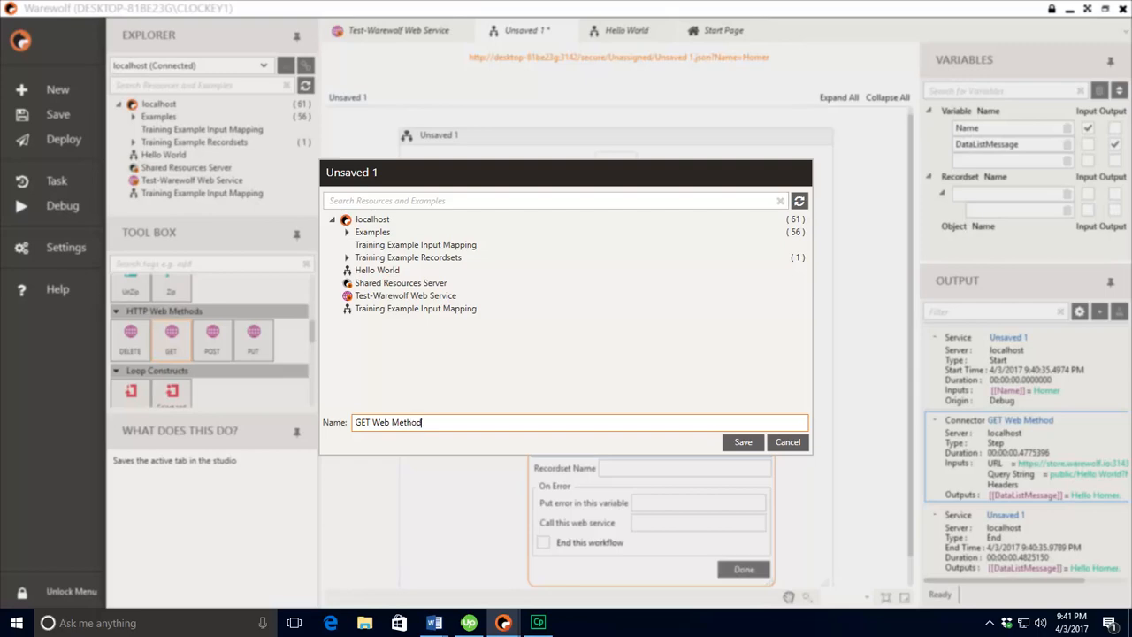
{"action": "type", "text": " Test"}
{"action": "left_click", "coordinate": [740, 442]}
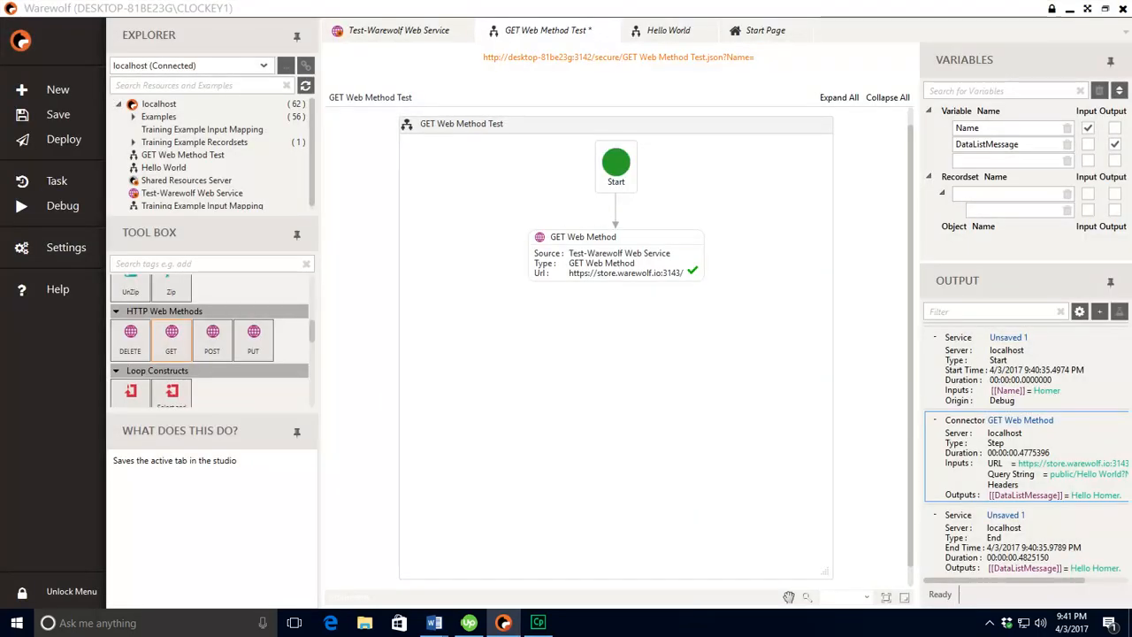